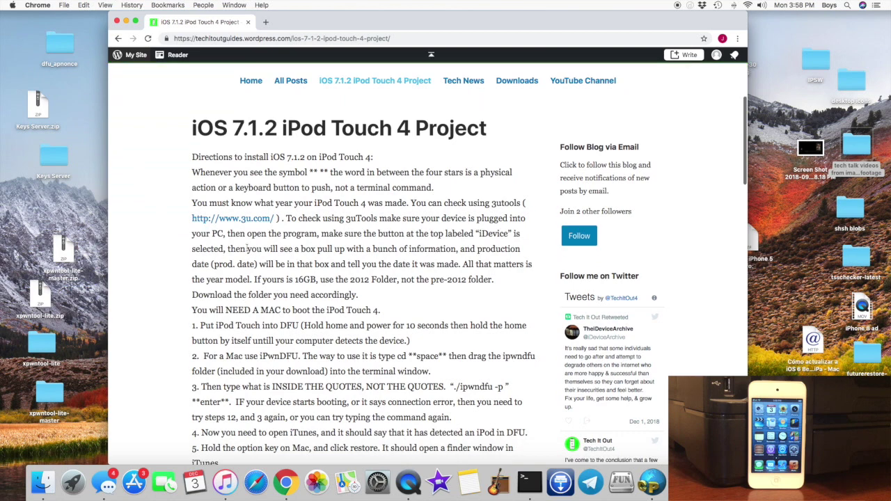
Review the iPod model requirements in the iOS 7.1.2 project guide and open the download for the 2012/16GB models folder
{"action": "left_click_drag", "start_coordinate": [192, 202], "coordinate": [496, 290]}
{"action": "scroll", "coordinate": [501, 293], "scroll_direction": "down", "scroll_amount": 1}
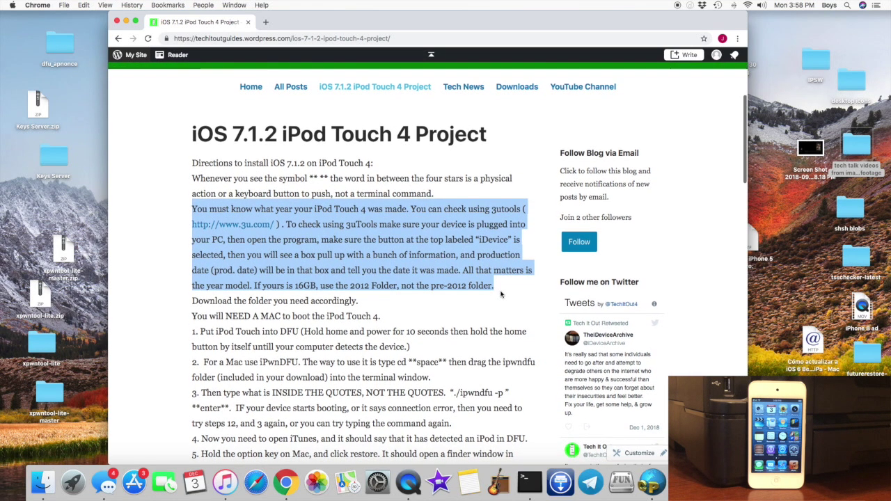
{"action": "scroll", "coordinate": [322, 248], "scroll_direction": "down", "scroll_amount": 5}
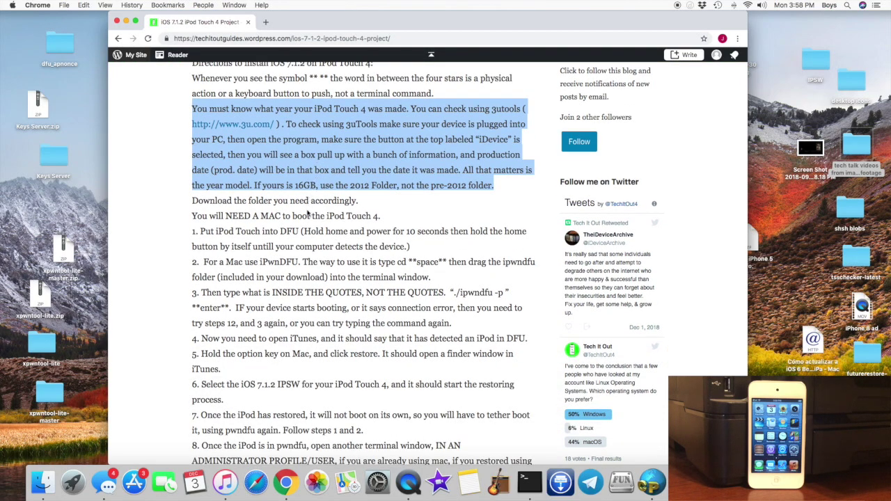
{"action": "scroll", "coordinate": [291, 216], "scroll_direction": "down", "scroll_amount": 15}
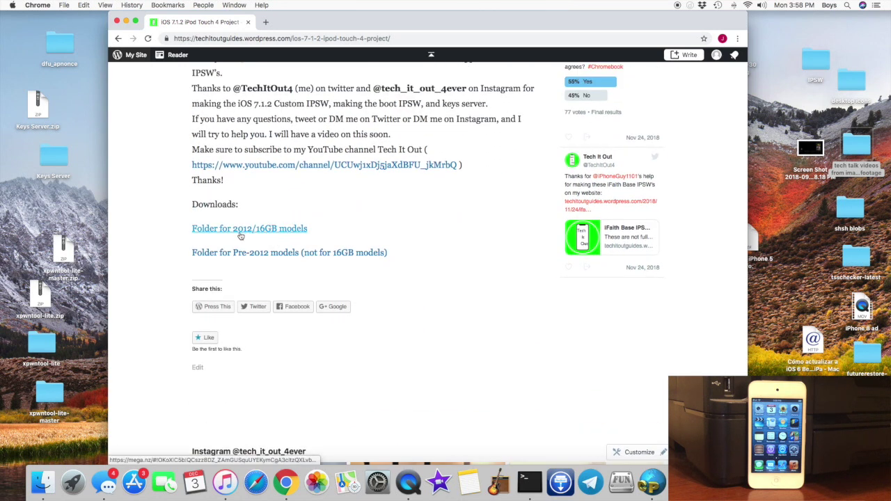
{"action": "left_click_drag", "start_coordinate": [244, 207], "coordinate": [246, 232]}
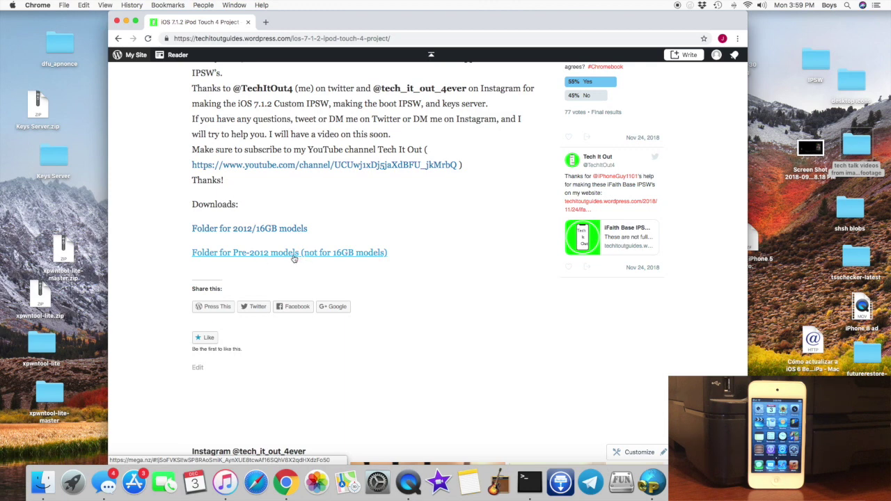
{"action": "left_click", "coordinate": [252, 232]}
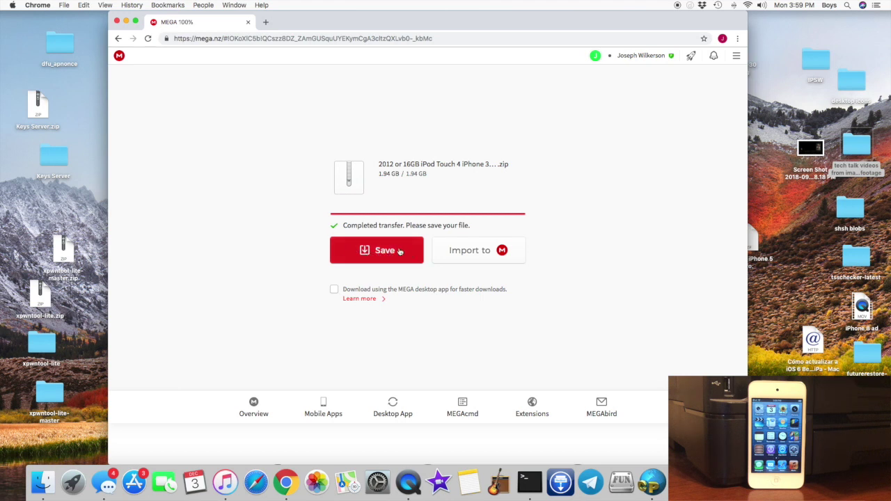
Minimize the browser and extract the "2012 or 16GB iPod Touch 4 iPhone 3,3 iOS 7.1.2.zip" archive on the desktop with Archive Utility
{"action": "left_click", "coordinate": [127, 21]}
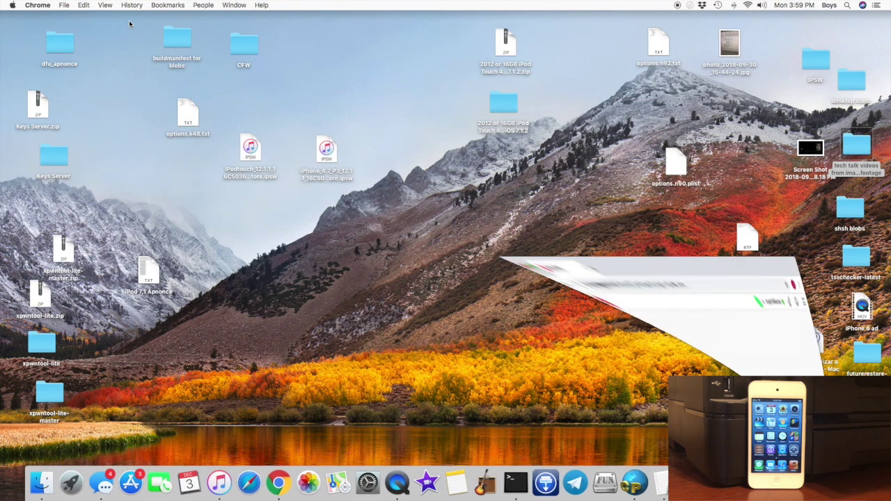
{"action": "left_click", "coordinate": [507, 46]}
{"action": "double_click", "coordinate": [509, 47]}
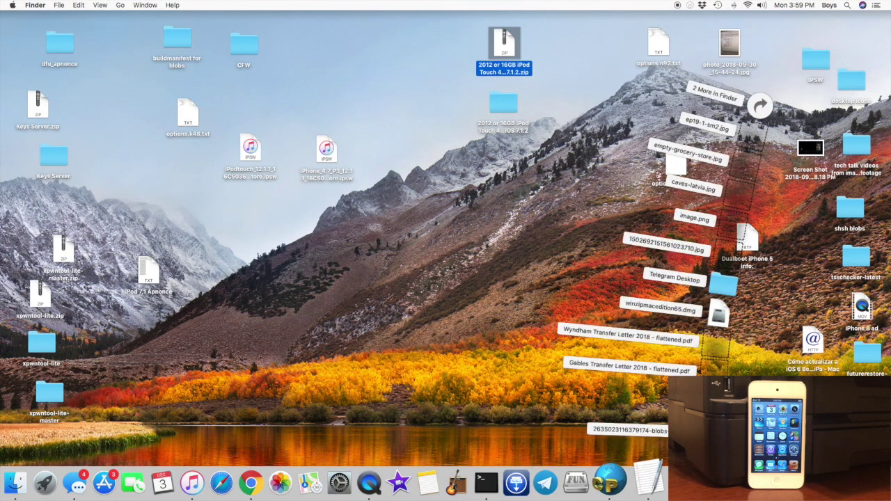
{"action": "left_click", "coordinate": [486, 144]}
{"action": "left_click", "coordinate": [504, 43]}
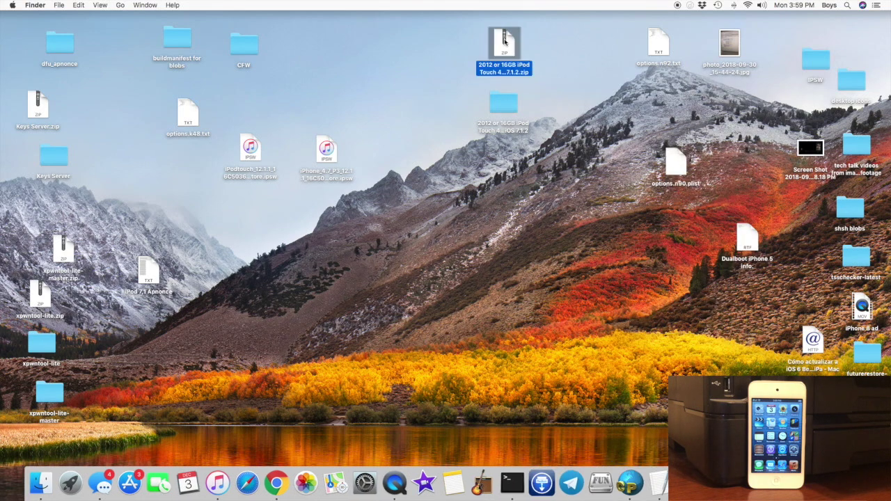
{"action": "right_click", "coordinate": [505, 39]}
{"action": "mouse_move", "coordinate": [576, 56]}
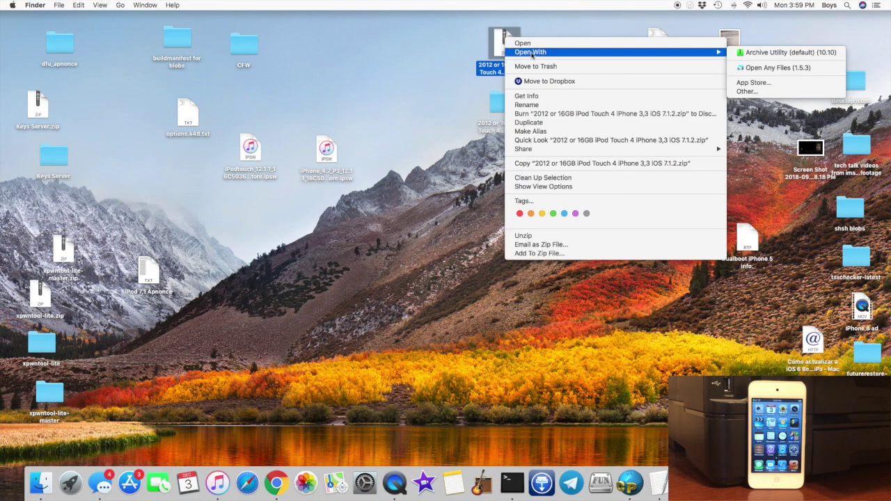
{"action": "left_click", "coordinate": [810, 53]}
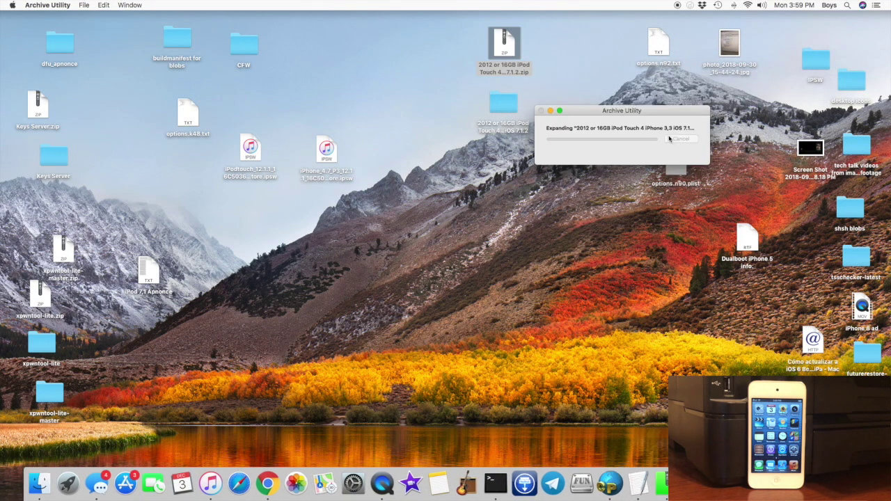
Open the extracted "2012 or 16GB iPod Touch 4 iPhone 3,3 iOS 7.1.2" desktop folder and reposition its window
{"action": "left_click_drag", "start_coordinate": [503, 107], "coordinate": [513, 97]}
{"action": "double_click", "coordinate": [513, 98]}
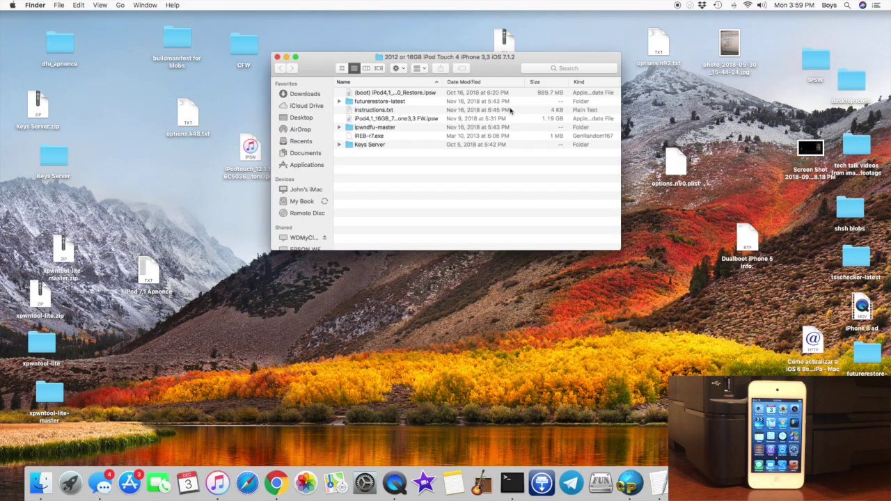
{"action": "left_click_drag", "start_coordinate": [488, 66], "coordinate": [472, 62]}
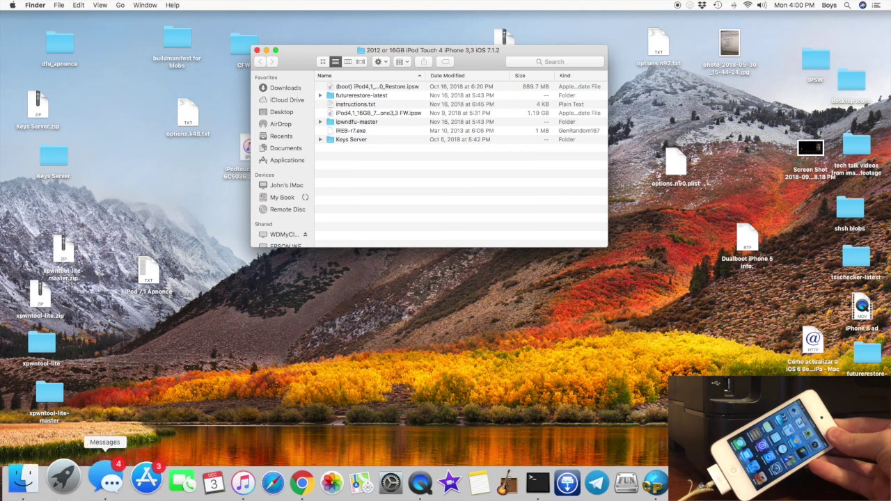
Quit the running iTunes application
{"action": "right_click", "coordinate": [229, 487]}
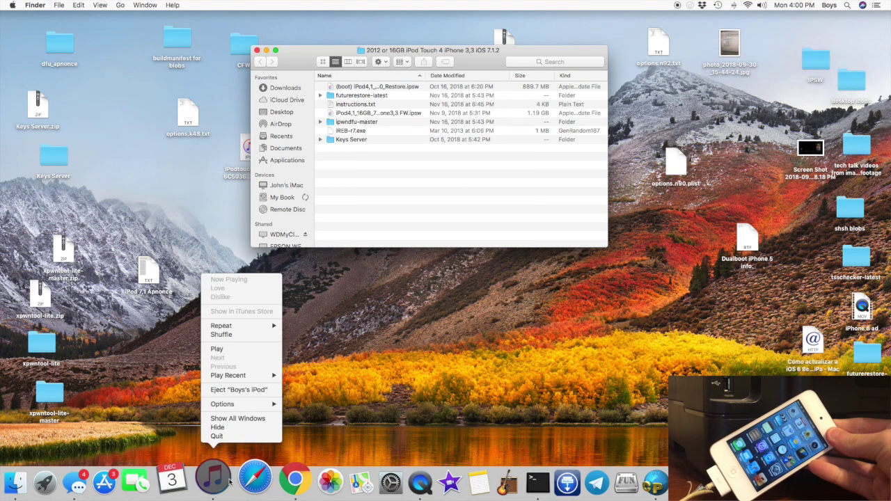
{"action": "left_click", "coordinate": [226, 436]}
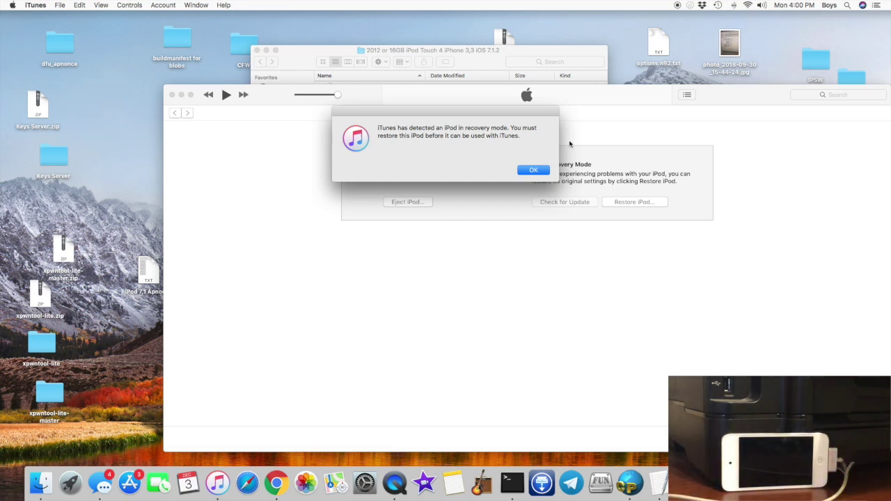
Dismiss the iPod recovery mode alert and quit iTunes again
{"action": "left_click", "coordinate": [533, 171]}
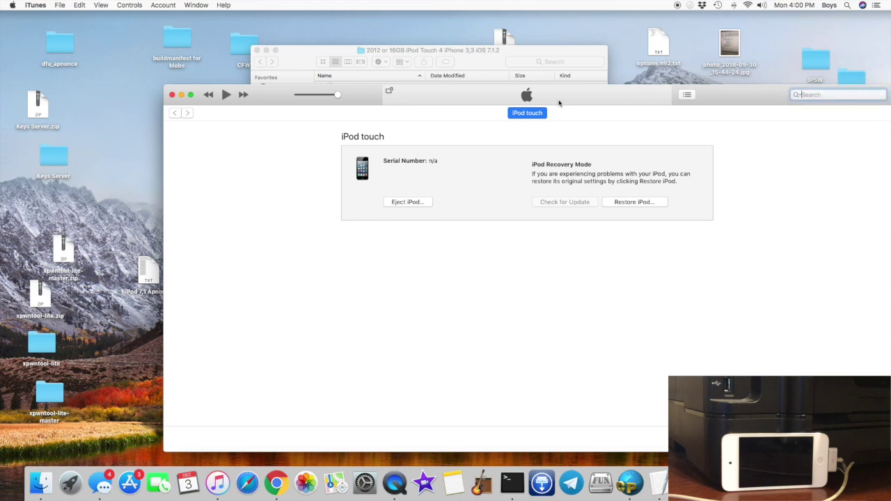
{"action": "left_click_drag", "start_coordinate": [560, 103], "coordinate": [478, 101]}
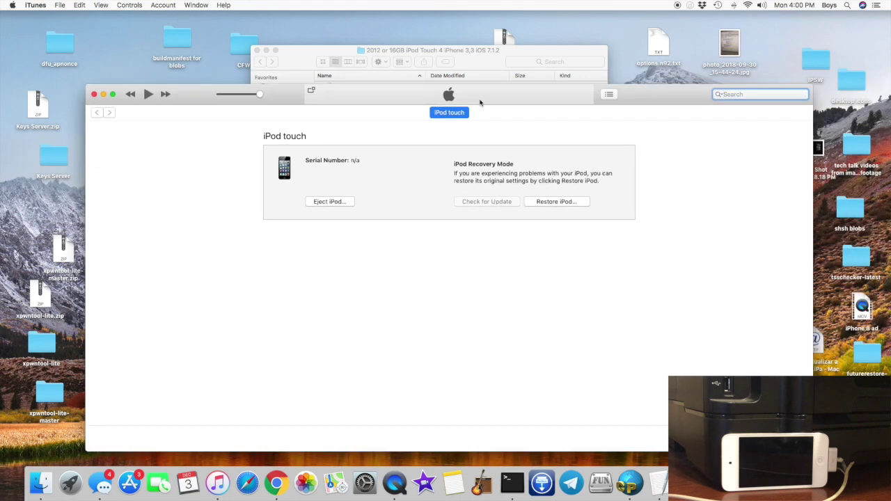
{"action": "left_click", "coordinate": [95, 95]}
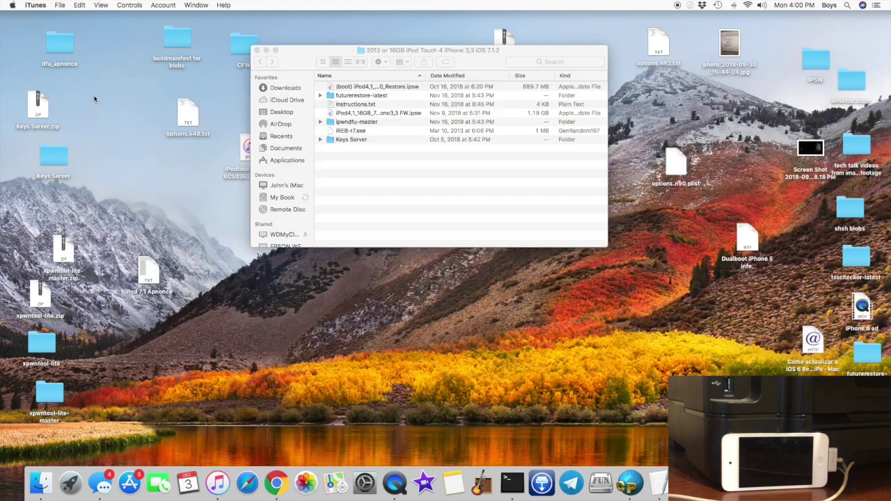
{"action": "right_click", "coordinate": [218, 481]}
{"action": "left_click", "coordinate": [225, 436]}
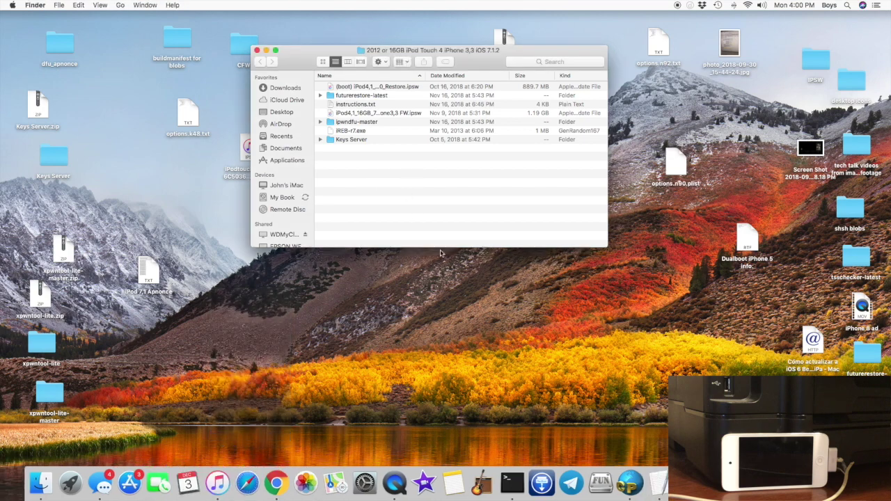
Open Terminal and change the working directory to the extracted ipwndfu-master folder with cd
{"action": "left_click", "coordinate": [513, 481]}
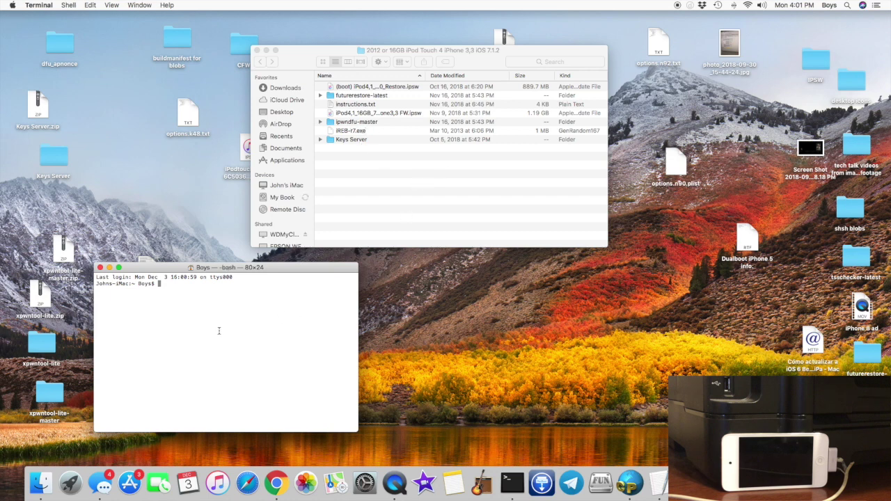
{"action": "type", "text": "cd"}
{"action": "left_click_drag", "start_coordinate": [353, 122], "coordinate": [260, 320]}
{"action": "key", "text": "Return"}
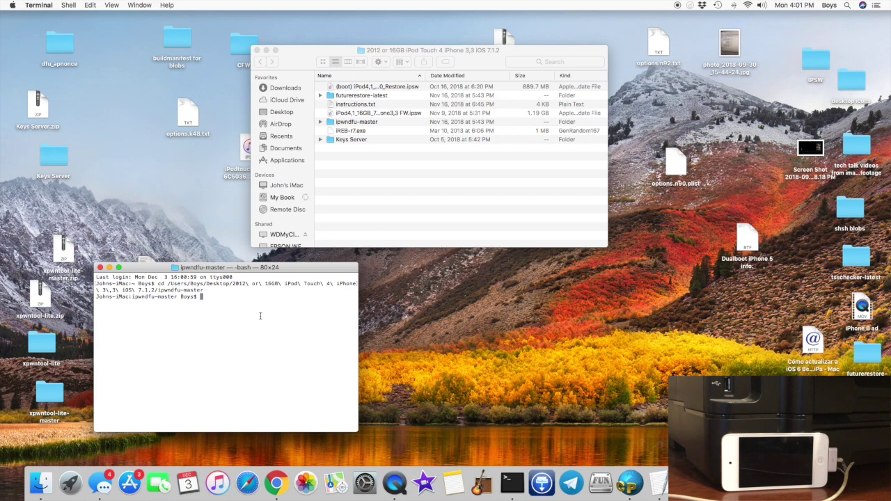
Run ./ipwndfu -p to put the iPod into pwned DFU mode and dismiss the iTunes recovery alerts
{"action": "type", "text": "./ipwndfu"}
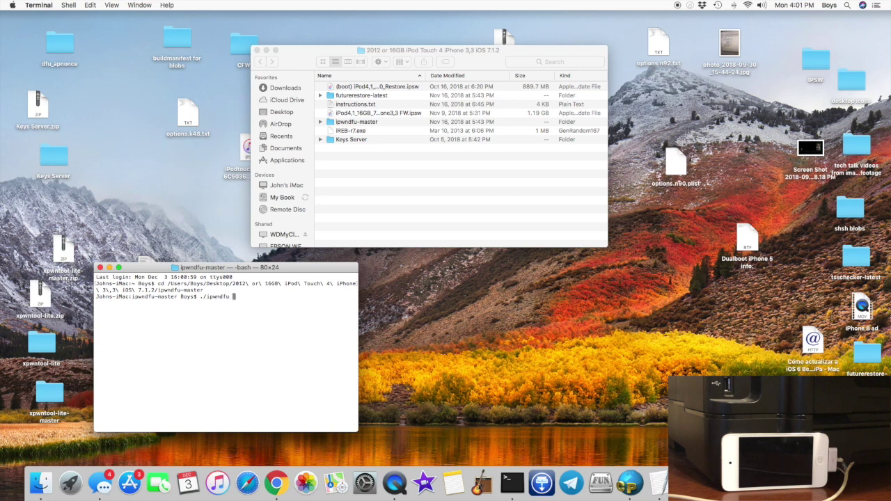
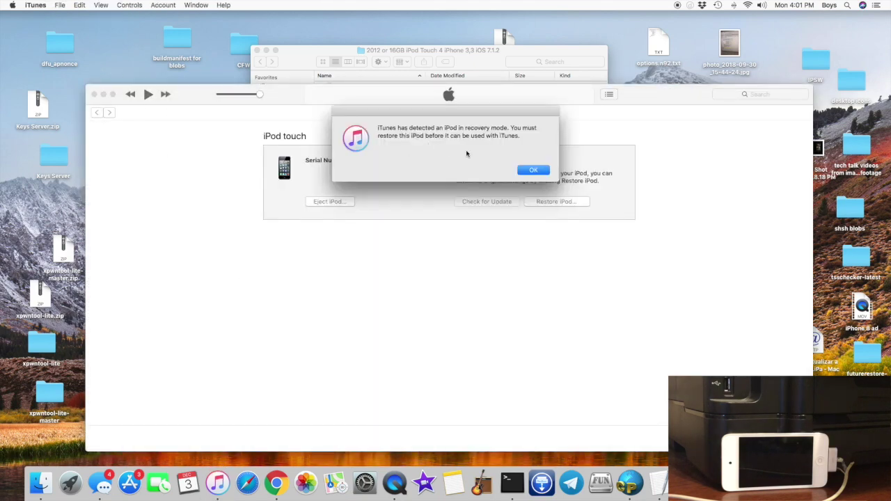
{"action": "left_click", "coordinate": [533, 171]}
{"action": "left_click", "coordinate": [534, 171]}
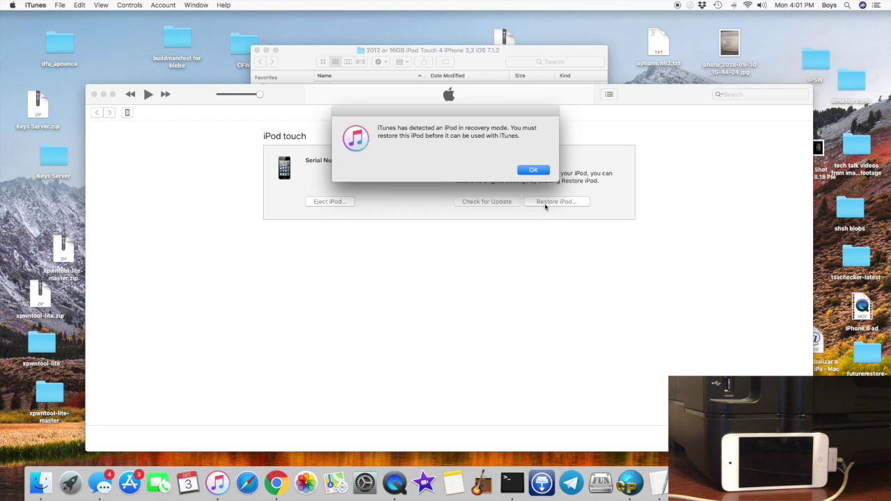
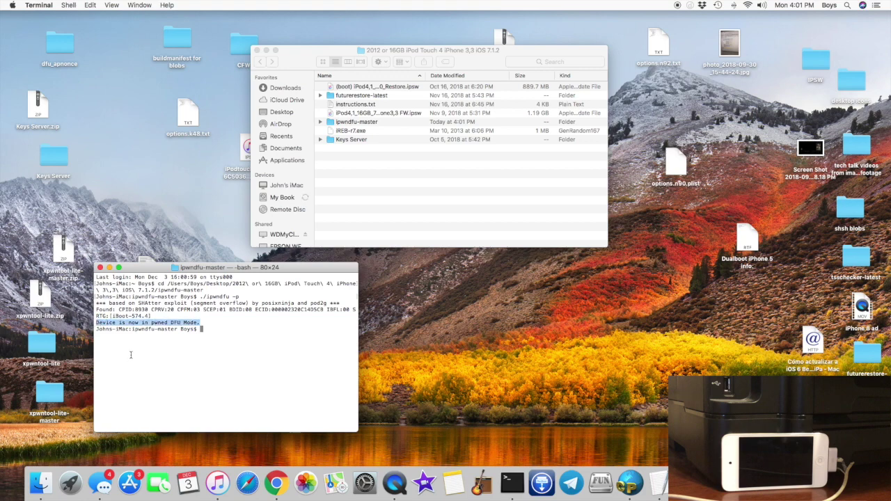
{"action": "left_click", "coordinate": [127, 338]}
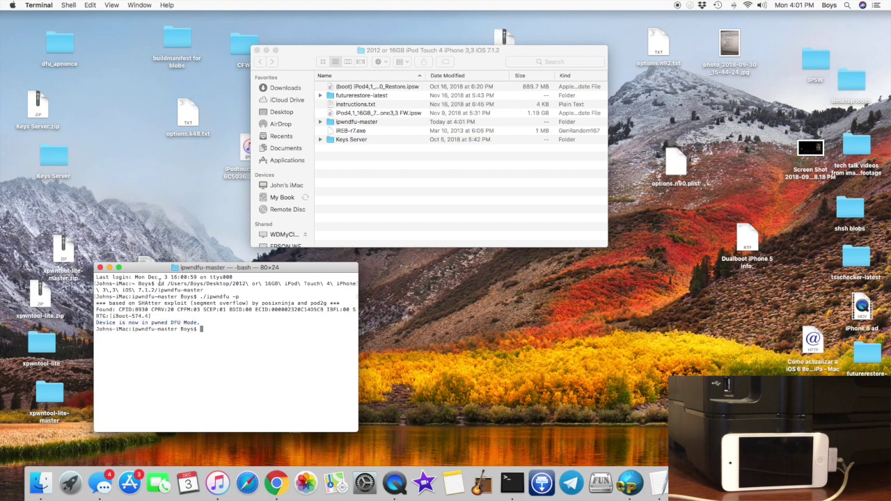
Restore the iPod in iTunes with the iPod4,1_16GB_7.1.2 custom firmware IPSW from the "2012 or 16GB iPod Touch 4" folder
{"action": "left_click", "coordinate": [217, 483]}
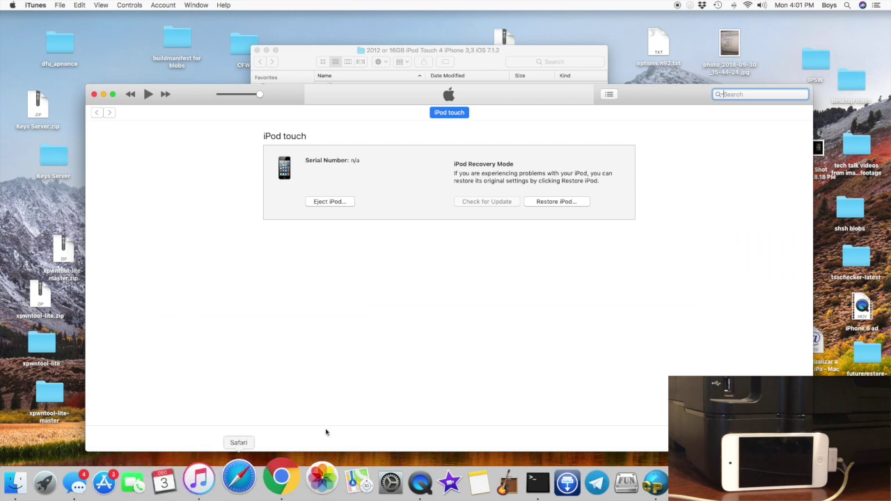
{"action": "left_click_drag", "start_coordinate": [546, 98], "coordinate": [549, 100]}
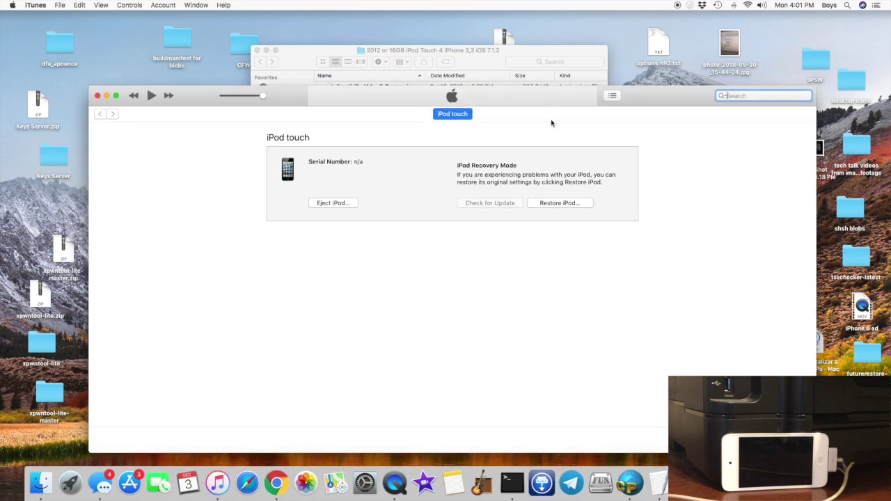
{"action": "left_click", "coordinate": [568, 203]}
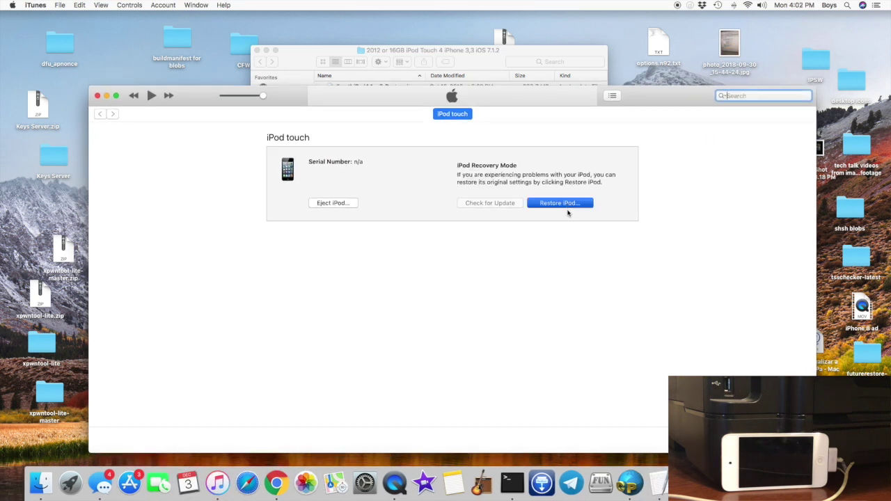
{"action": "scroll", "coordinate": [533, 185], "scroll_direction": "down", "scroll_amount": 2}
{"action": "scroll", "coordinate": [532, 184], "scroll_direction": "up", "scroll_amount": 2}
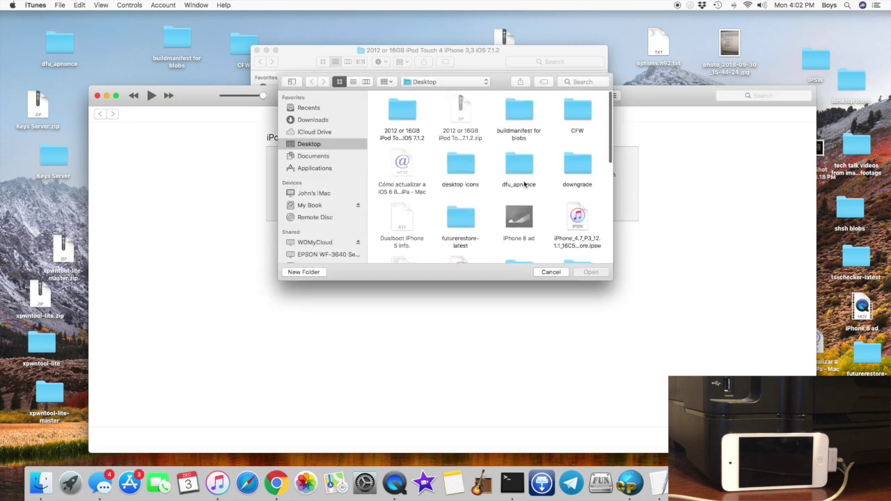
{"action": "left_click", "coordinate": [401, 114]}
{"action": "double_click", "coordinate": [401, 114]}
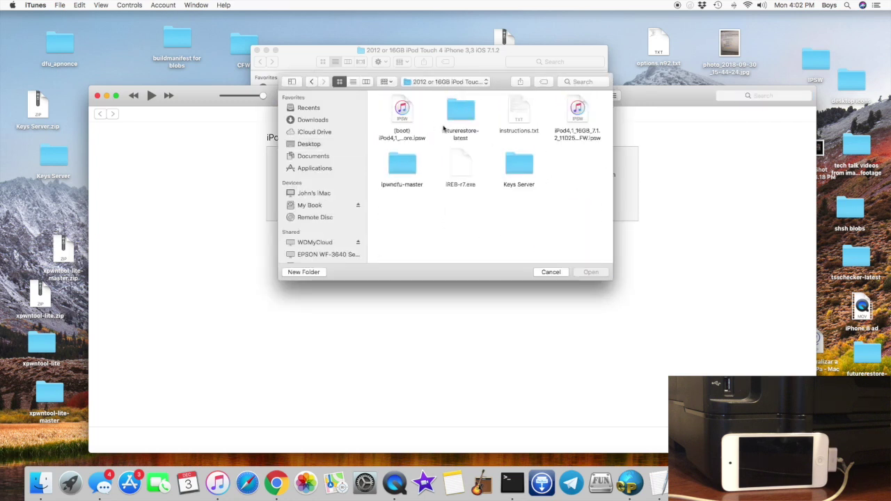
{"action": "left_click", "coordinate": [578, 116]}
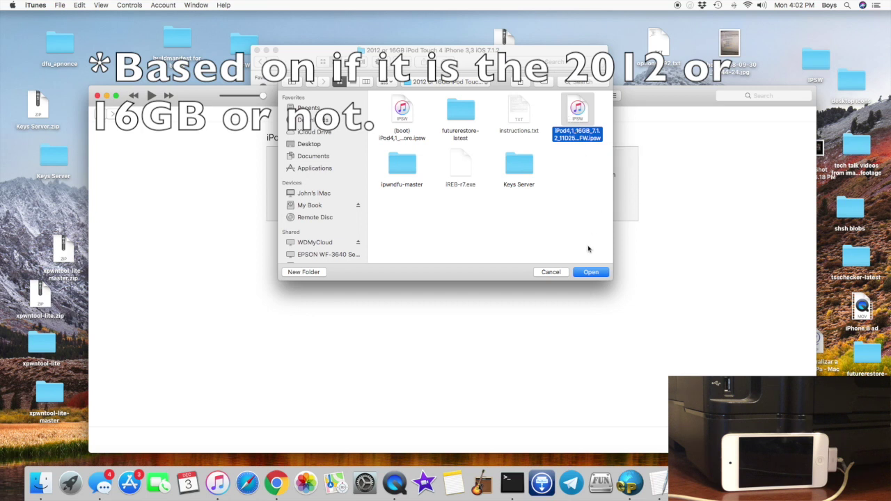
{"action": "left_click", "coordinate": [585, 271]}
{"action": "key", "text": "Return"}
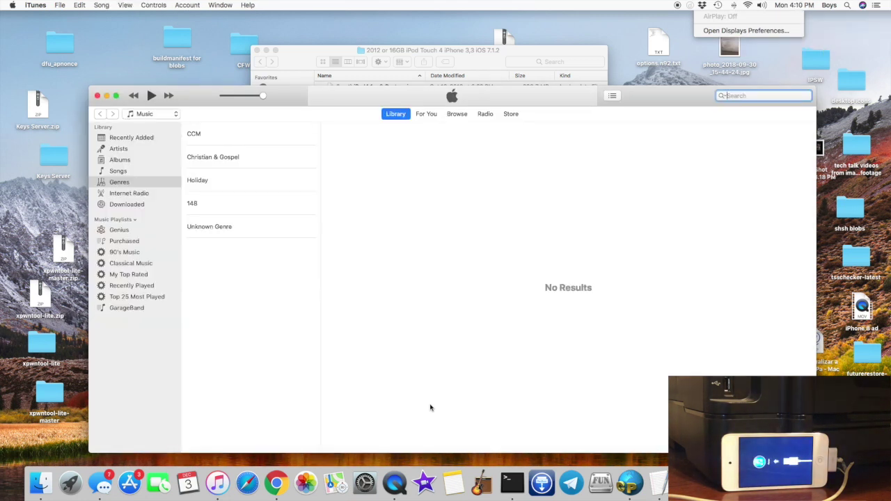
Close the iTunes music library window and quit iTunes, leaving the firmware folder window in front
{"action": "left_click", "coordinate": [97, 95]}
{"action": "left_click", "coordinate": [491, 62]}
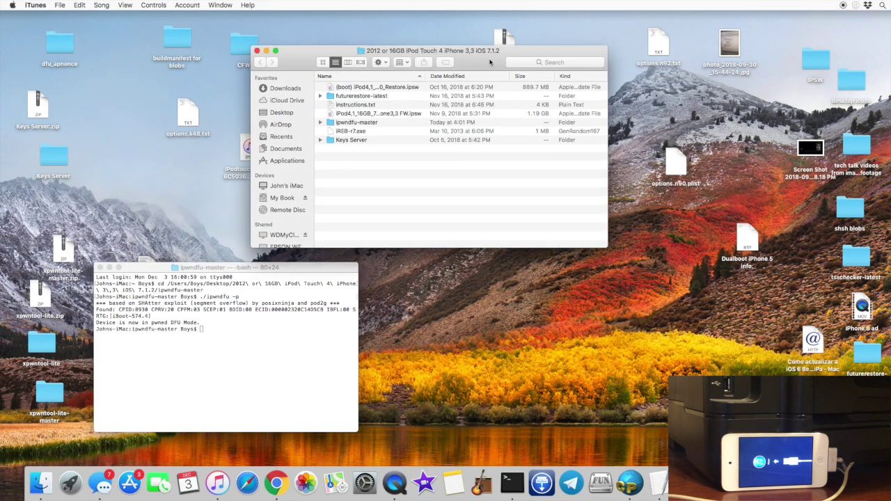
{"action": "right_click", "coordinate": [218, 479]}
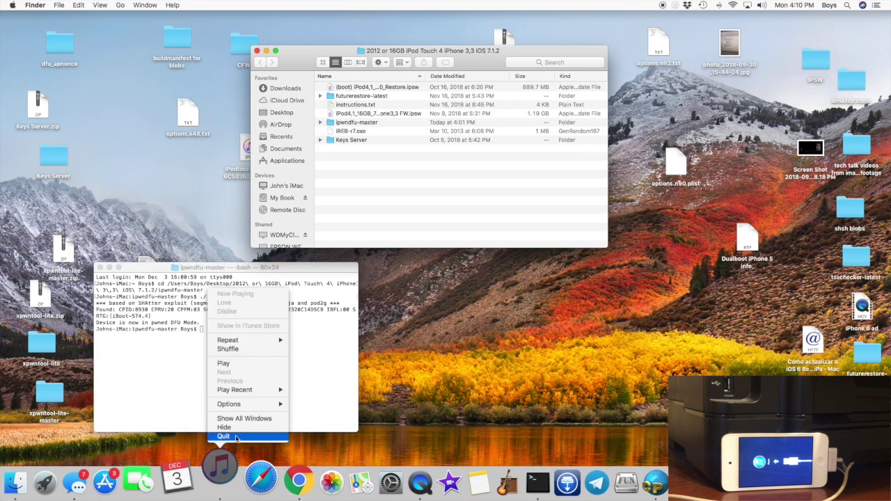
{"action": "left_click", "coordinate": [236, 437]}
{"action": "right_click", "coordinate": [218, 479]}
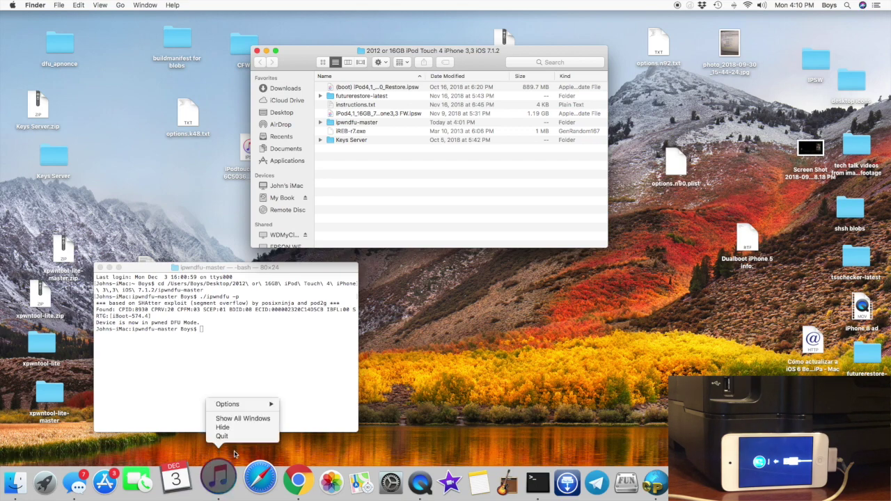
Quit iTunes and move the ipwndfu-master Terminal window clear of the firmware folder window
{"action": "left_click", "coordinate": [224, 439]}
{"action": "left_click", "coordinate": [239, 265]}
{"action": "left_click_drag", "start_coordinate": [239, 265], "coordinate": [198, 216]}
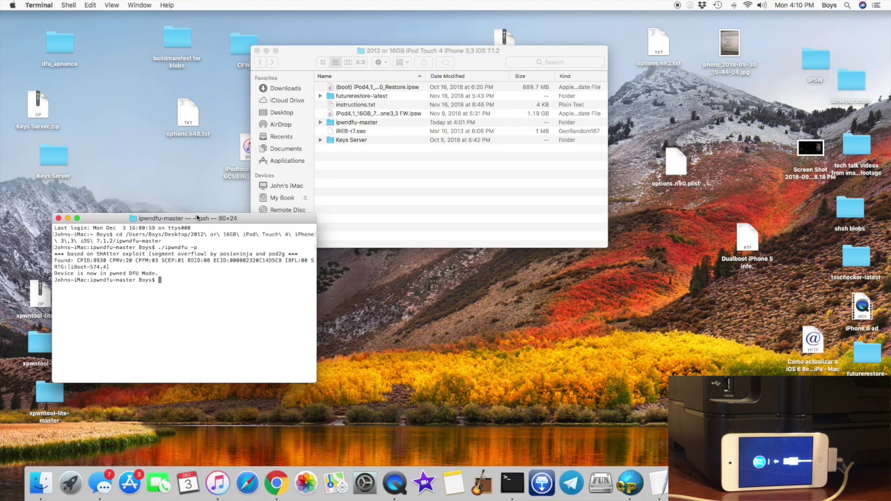
Open a second Terminal window and change its working directory to the Keys Server folder with cd
{"action": "right_click", "coordinate": [515, 472]}
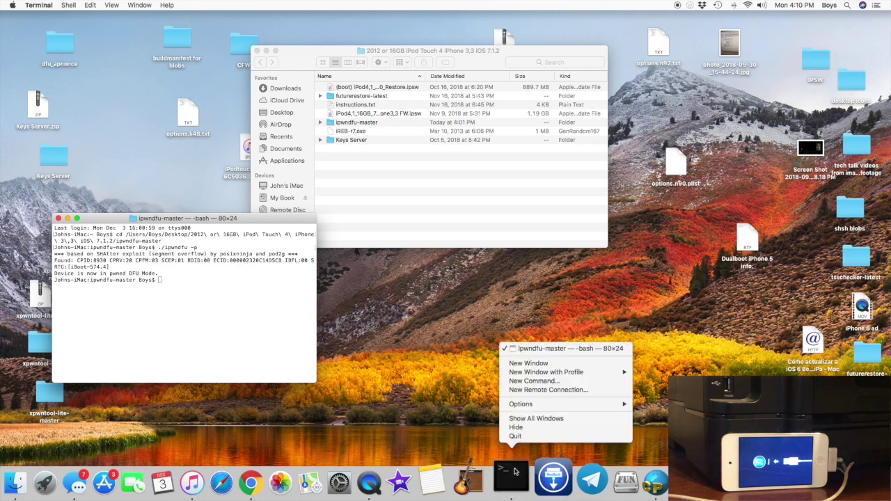
{"action": "left_click", "coordinate": [507, 364]}
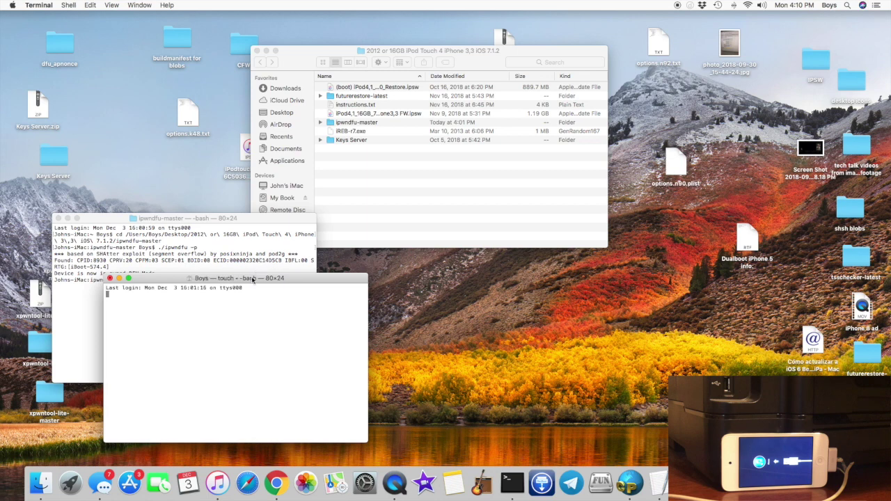
{"action": "left_click_drag", "start_coordinate": [244, 275], "coordinate": [594, 279]}
{"action": "type", "text": "cd"}
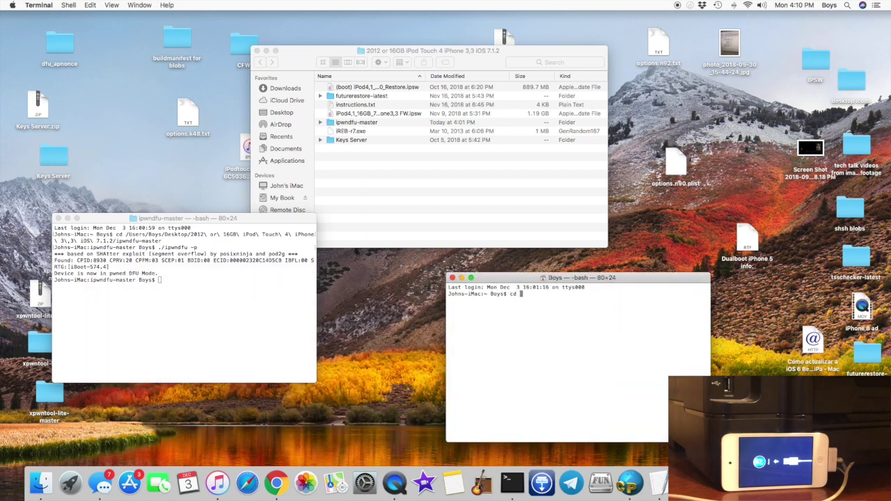
{"action": "left_click_drag", "start_coordinate": [360, 141], "coordinate": [560, 348]}
{"action": "key", "text": "Return"}
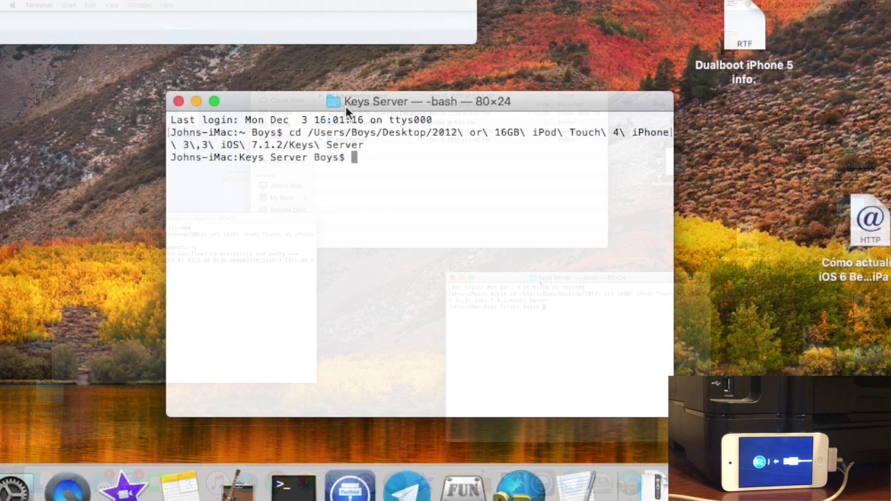
Start the local key server with sudo python -m SimpleHTTPServer 80; and enter the administrator password
{"action": "type", "text": "s"}
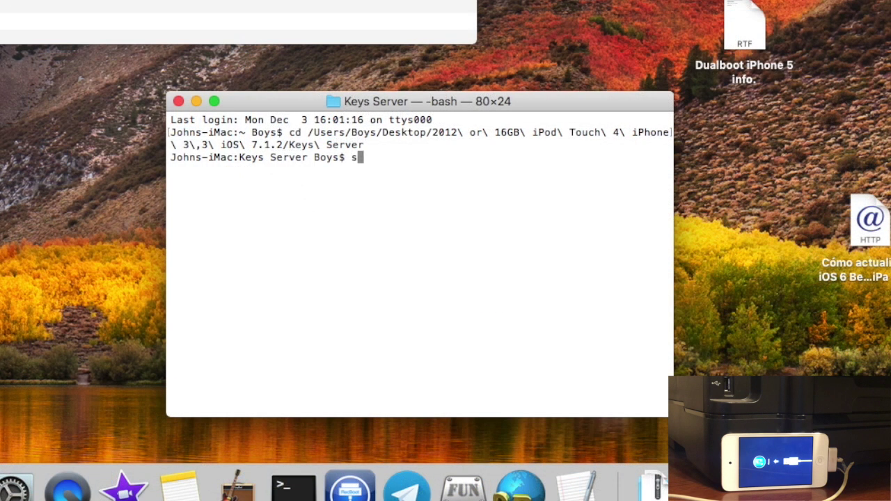
{"action": "type", "text": "udo python -m Simple"}
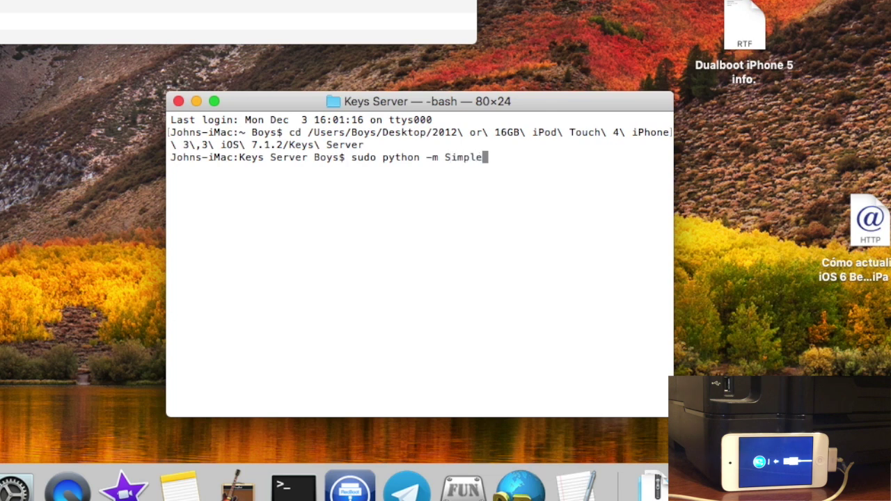
{"action": "type", "text": "HTTPServer "}
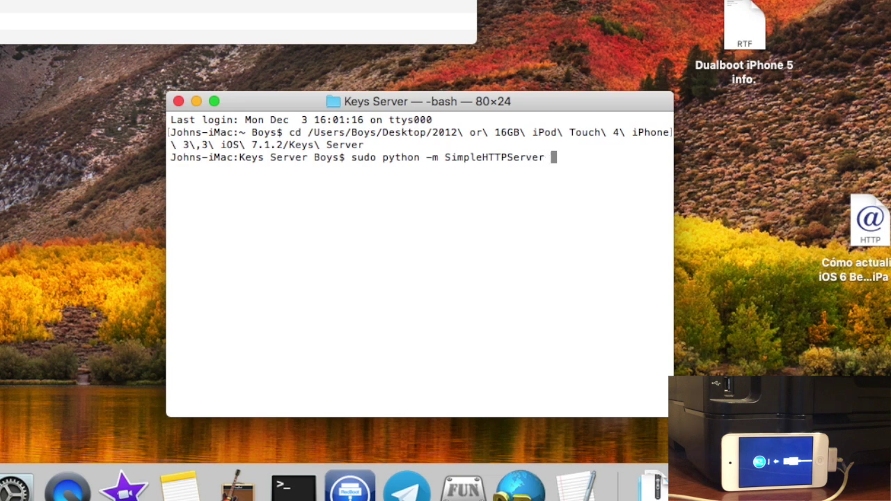
{"action": "type", "text": "80;"}
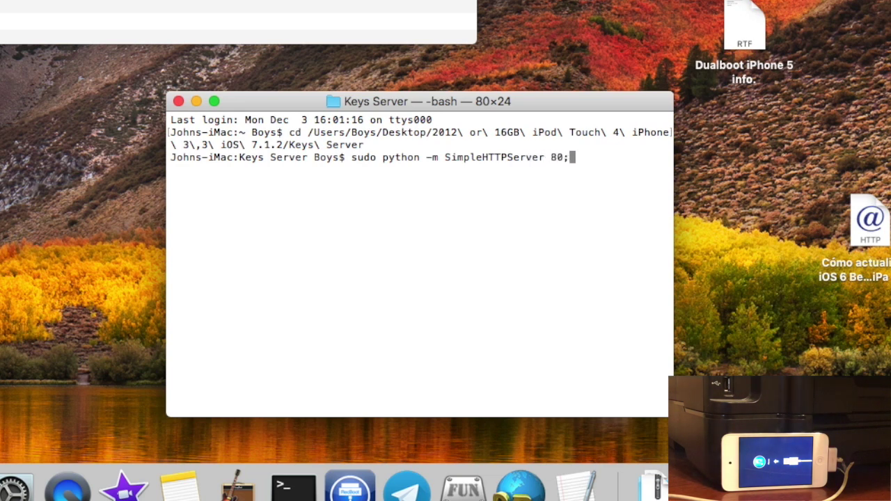
{"action": "key", "text": "Return"}
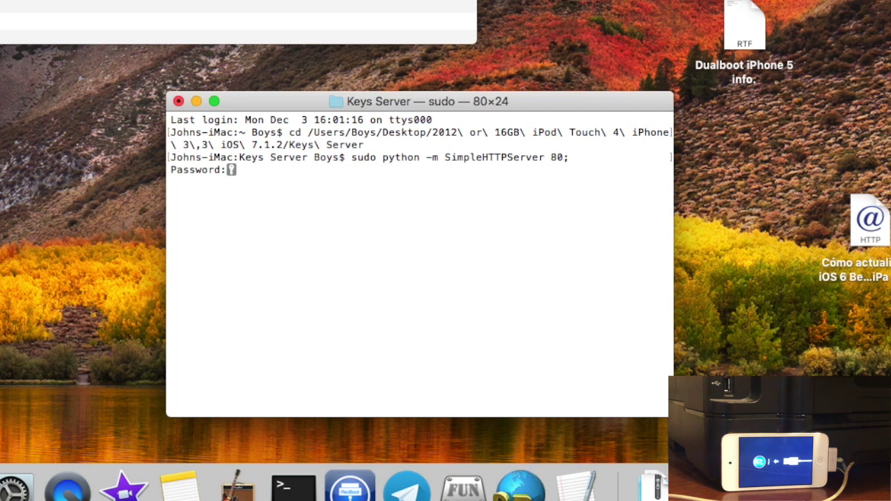
{"action": "key", "text": "Return"}
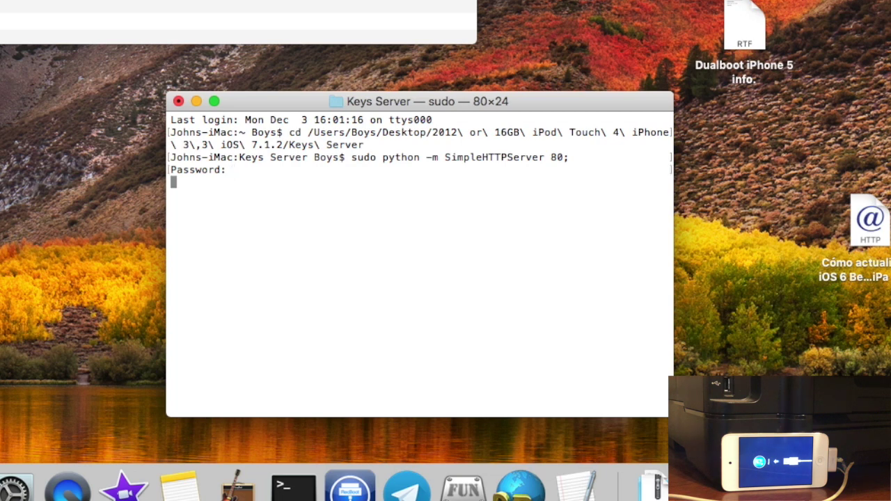
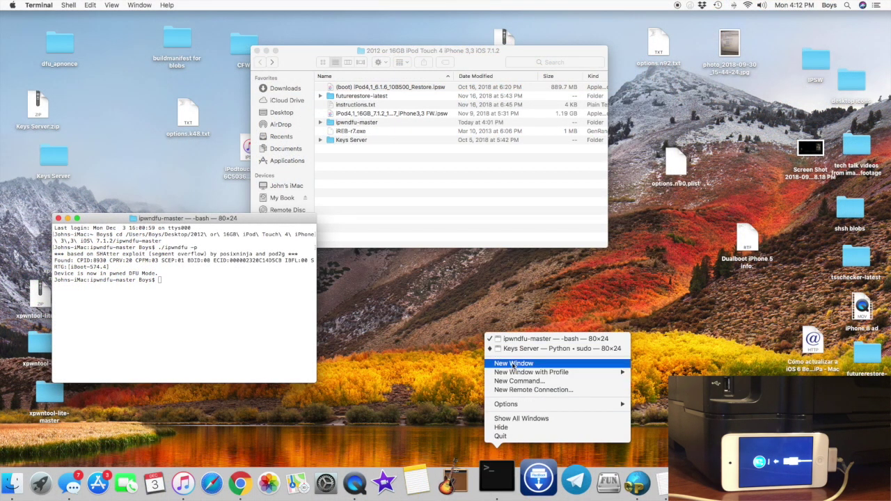
Open a third Terminal window and change its working directory to the futurerestore-latest folder with cd
{"action": "left_click", "coordinate": [513, 364]}
{"action": "left_click_drag", "start_coordinate": [232, 279], "coordinate": [645, 269]}
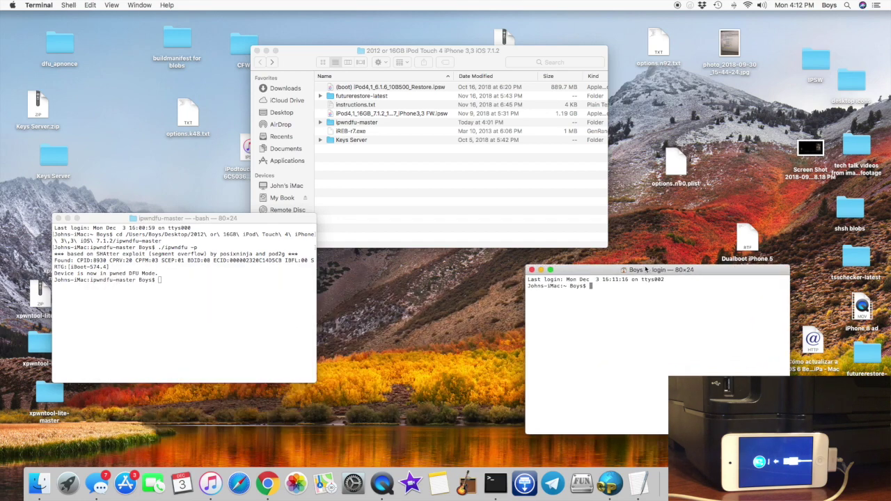
{"action": "type", "text": "cd"}
{"action": "left_click_drag", "start_coordinate": [361, 95], "coordinate": [689, 349]}
{"action": "key", "text": "Return"}
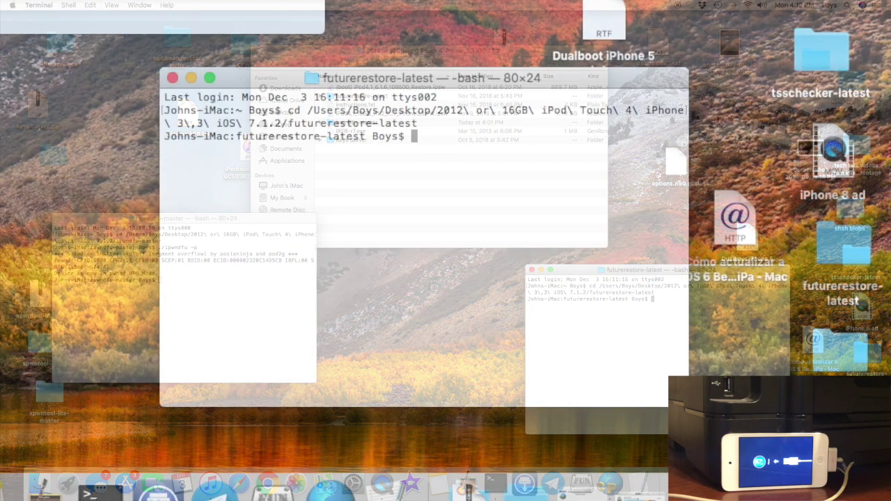
Enter ./futurerestore_macos --just-boot="-v" --use-pwndfu followed by the path of the "(boot) iPod4,1_6.1.6_10B500_Restore.ipsw" file
{"action": "type", "text": "./f"}
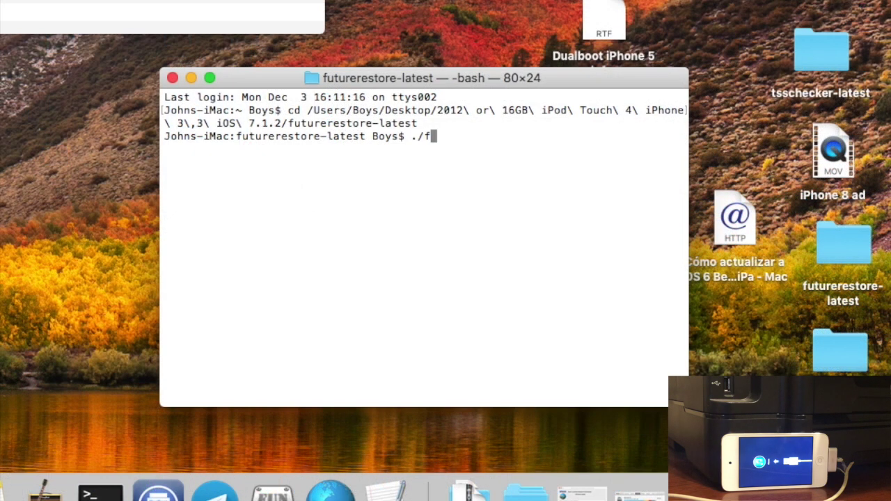
{"action": "key", "text": "Tab"}
{"action": "type", "text": "m"}
{"action": "key", "text": "Tab"}
{"action": "type", "text": "--just-boot"}
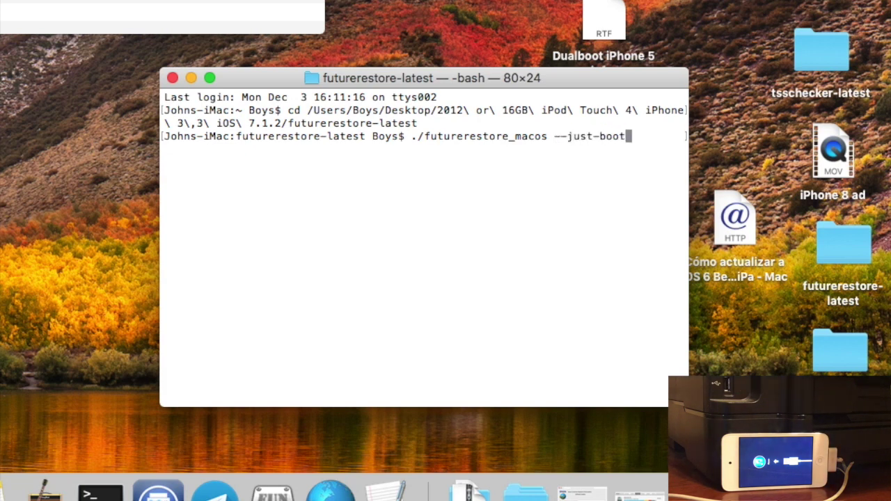
{"action": "type", "text": "=\"-v\" "}
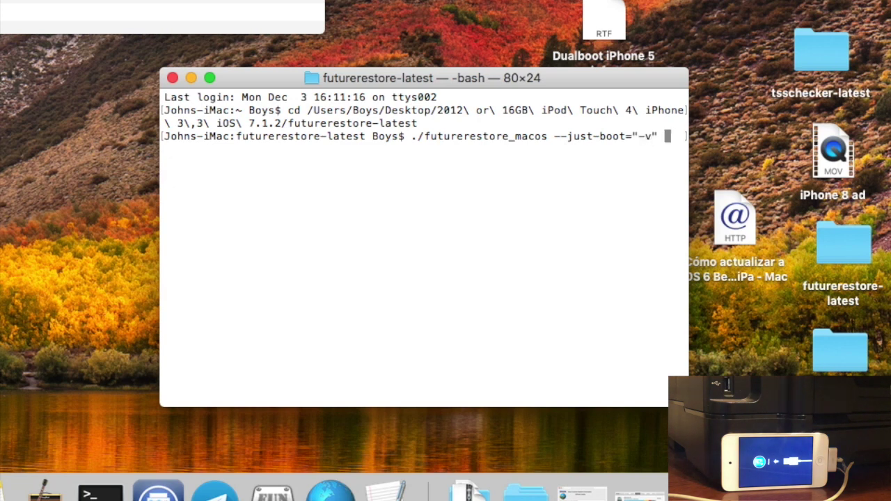
{"action": "type", "text": "--use-pwndfu"}
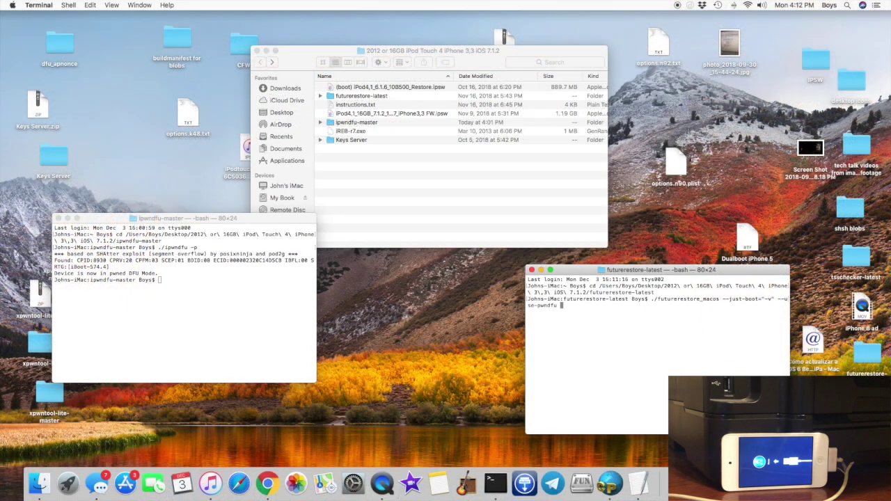
{"action": "left_click_drag", "start_coordinate": [369, 88], "coordinate": [620, 358]}
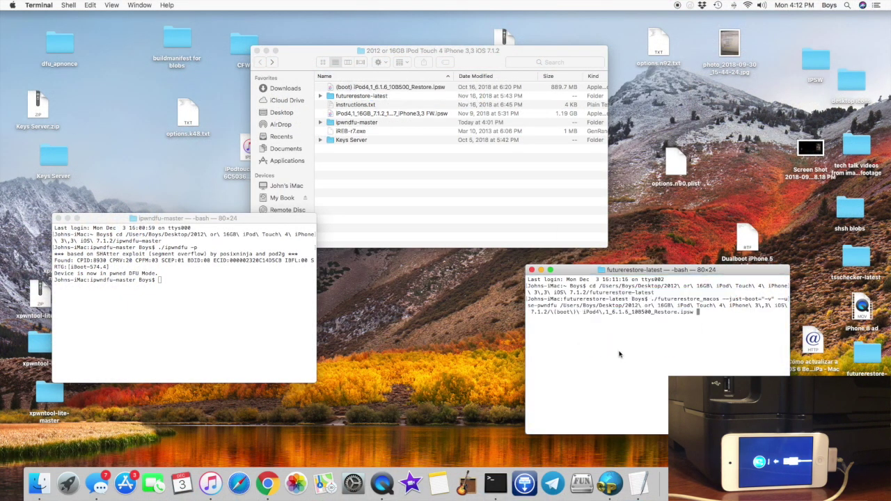
{"action": "left_click_drag", "start_coordinate": [658, 272], "coordinate": [486, 249]}
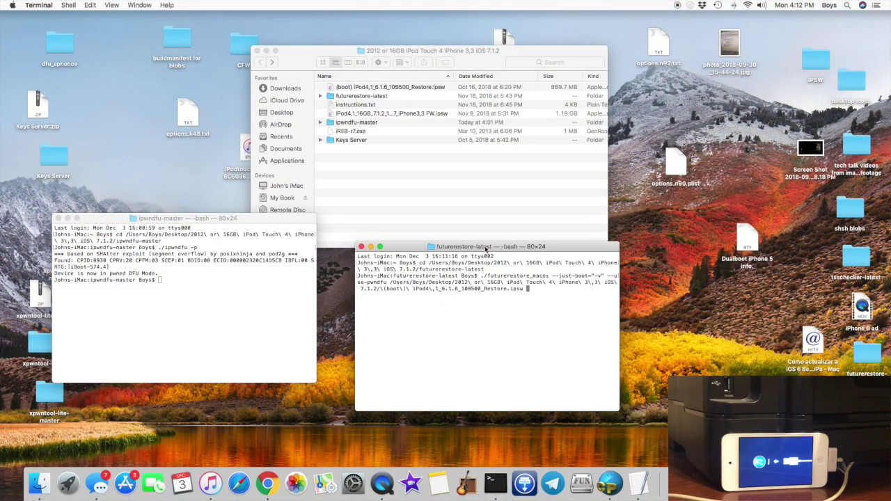